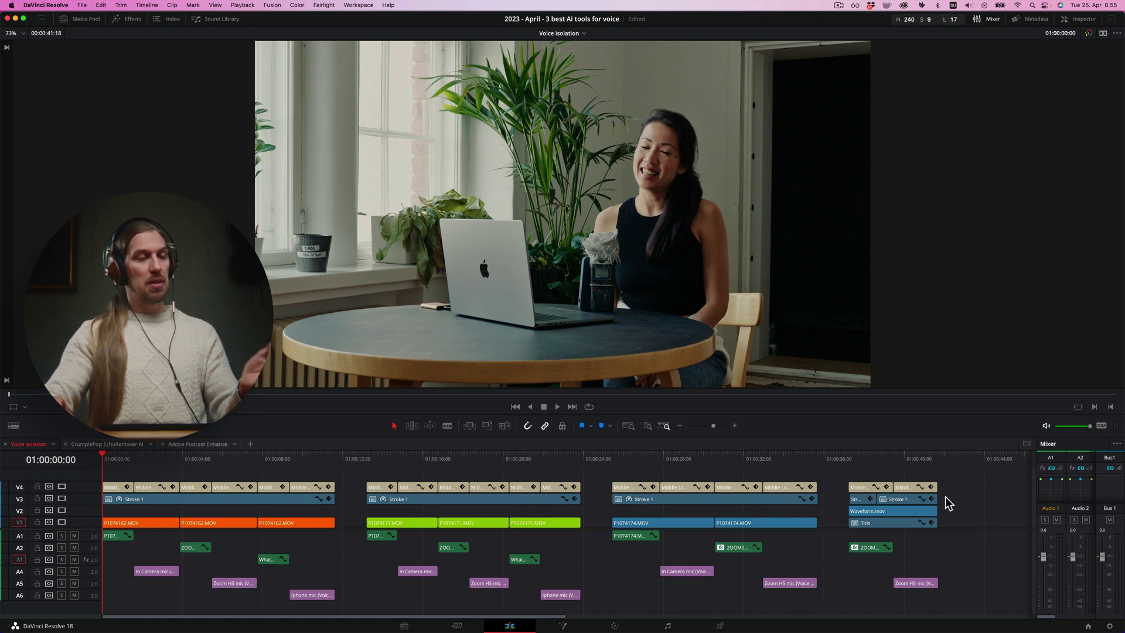
Step: Preview the indoor comparison clips, including the Iphone part, then play from 01:00:00:00
left_click_drag(136, 459, 68, 472)
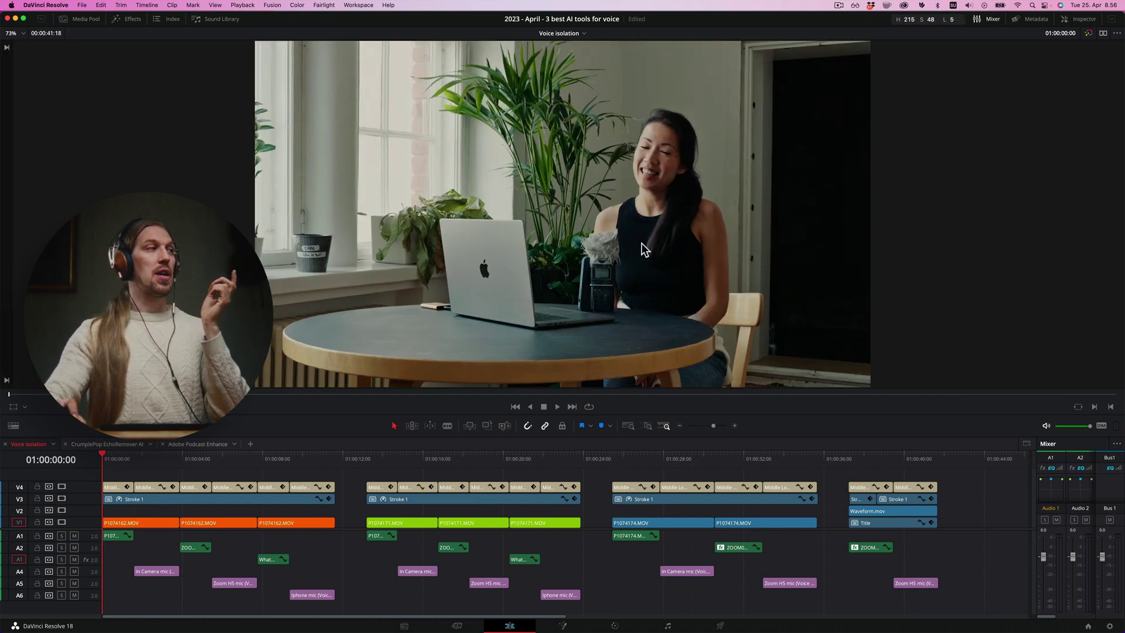
mouse_move(275, 459)
left_mouse_down()
mouse_move(291, 454)
mouse_move(281, 457)
left_mouse_up()
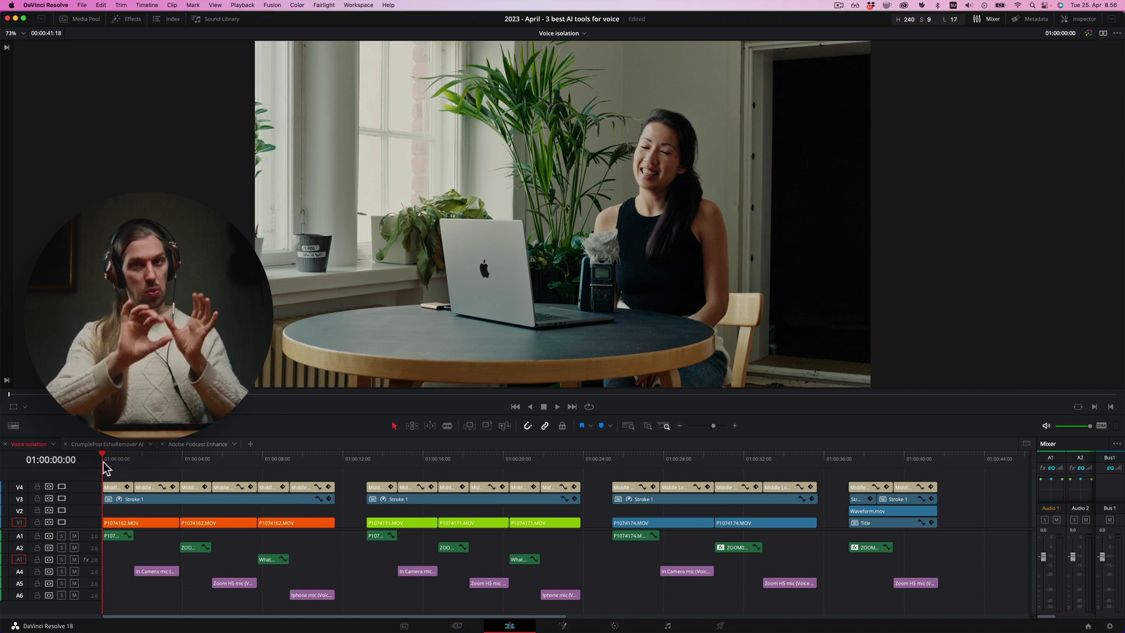
key("space")
key("space")
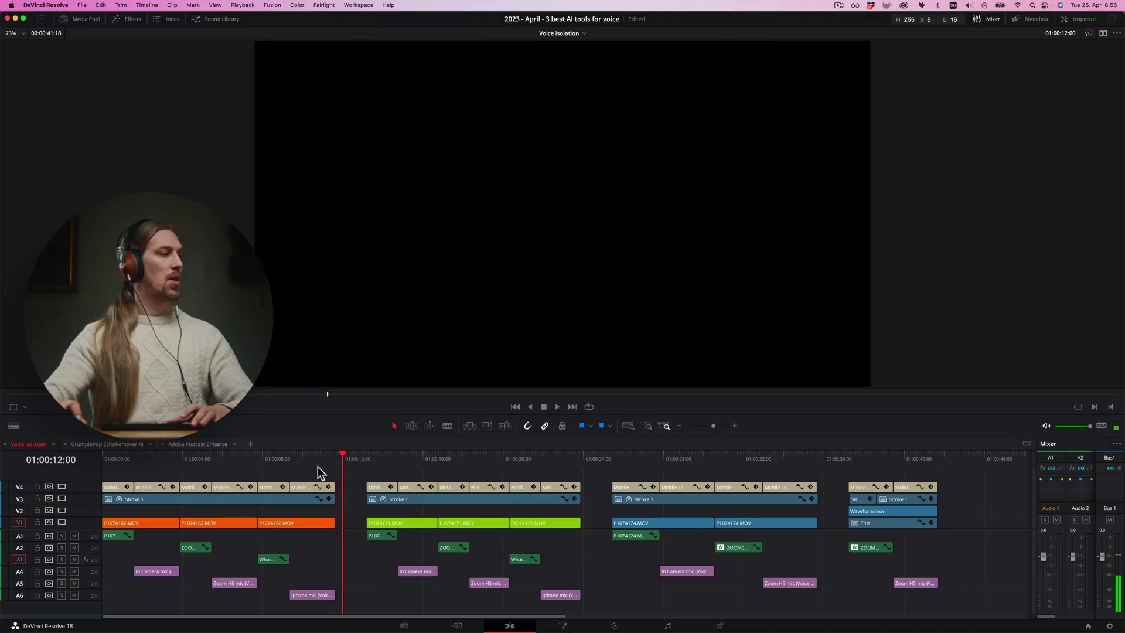
Step: Audition the indoor clip from its start through the Zoom H5 original and Voice isolation versions
left_click_drag(318, 467, 146, 459)
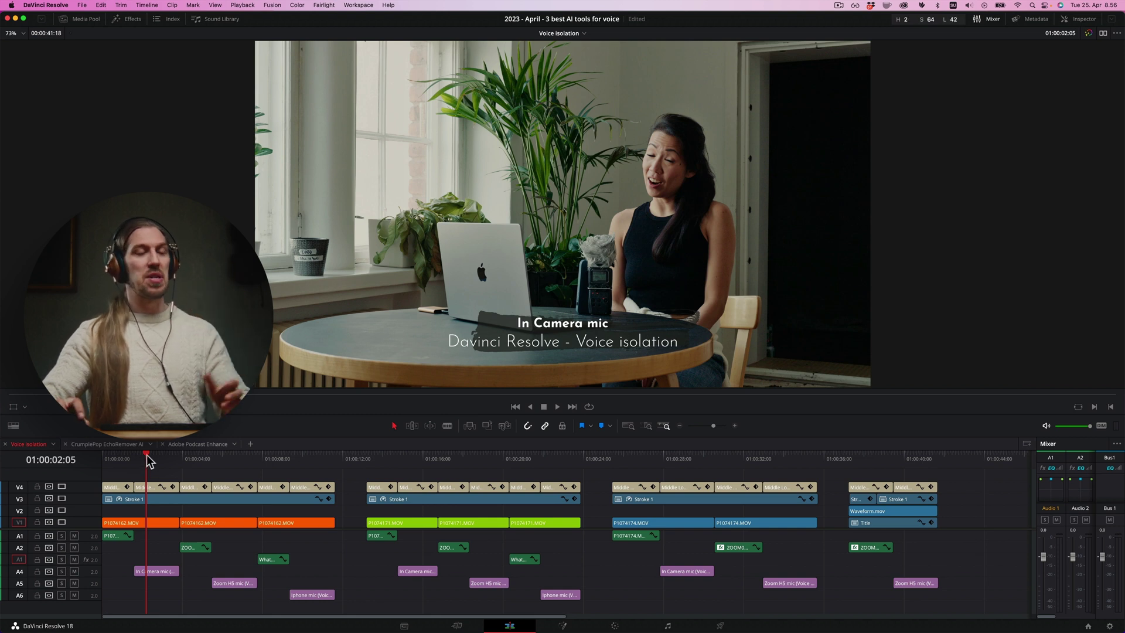
left_click(197, 456)
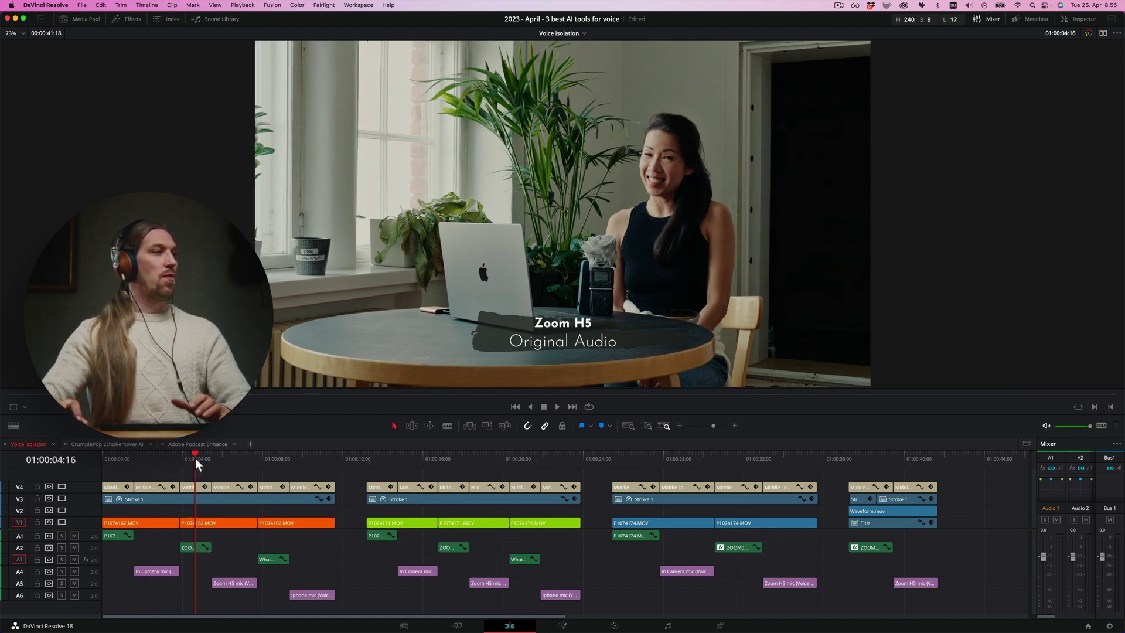
left_click(222, 457)
left_click(224, 456)
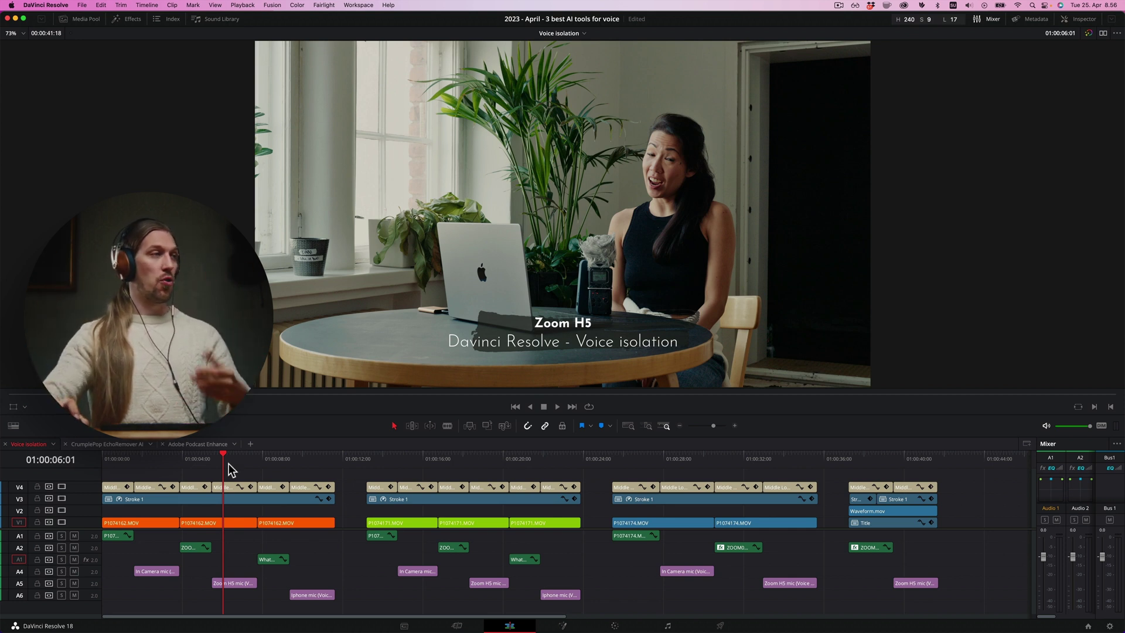
Step: Audition the indoor Iphone original and Voice isolation versions, then jump to the outdoor clip at 01:00:13:05
left_click(276, 461)
left_click_drag(277, 460, 276, 461)
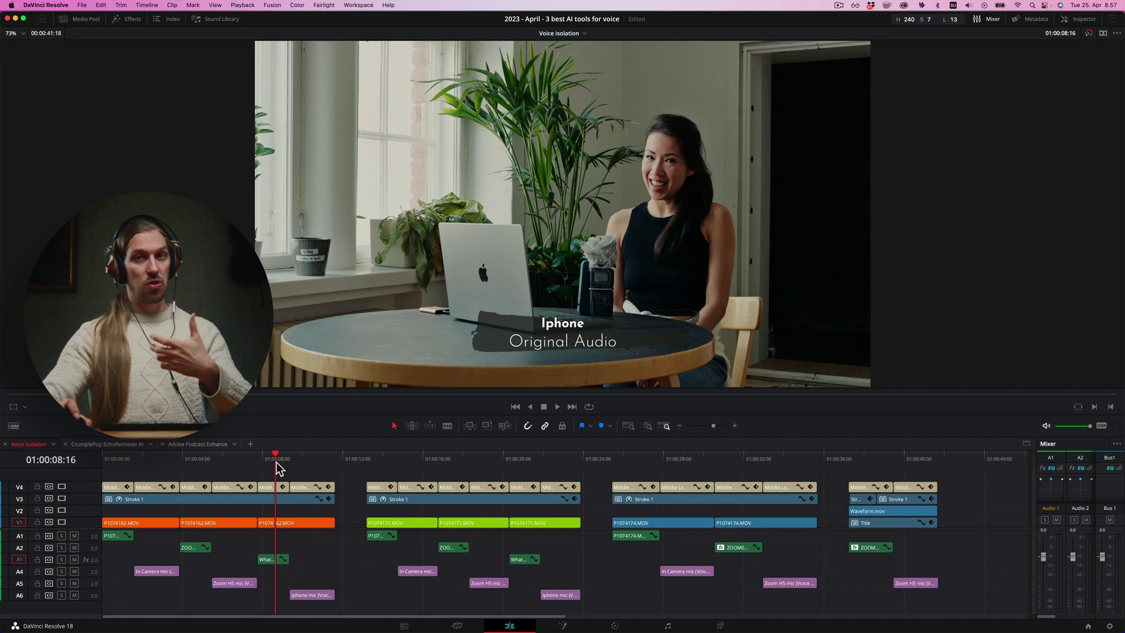
left_click_drag(278, 462, 308, 460)
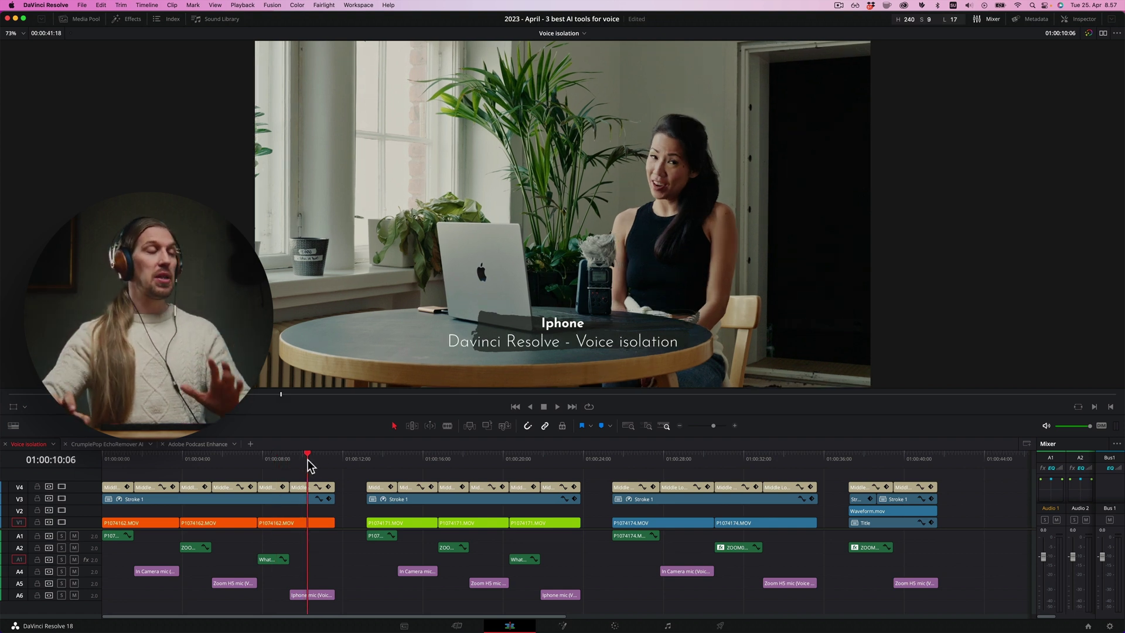
left_click(369, 457)
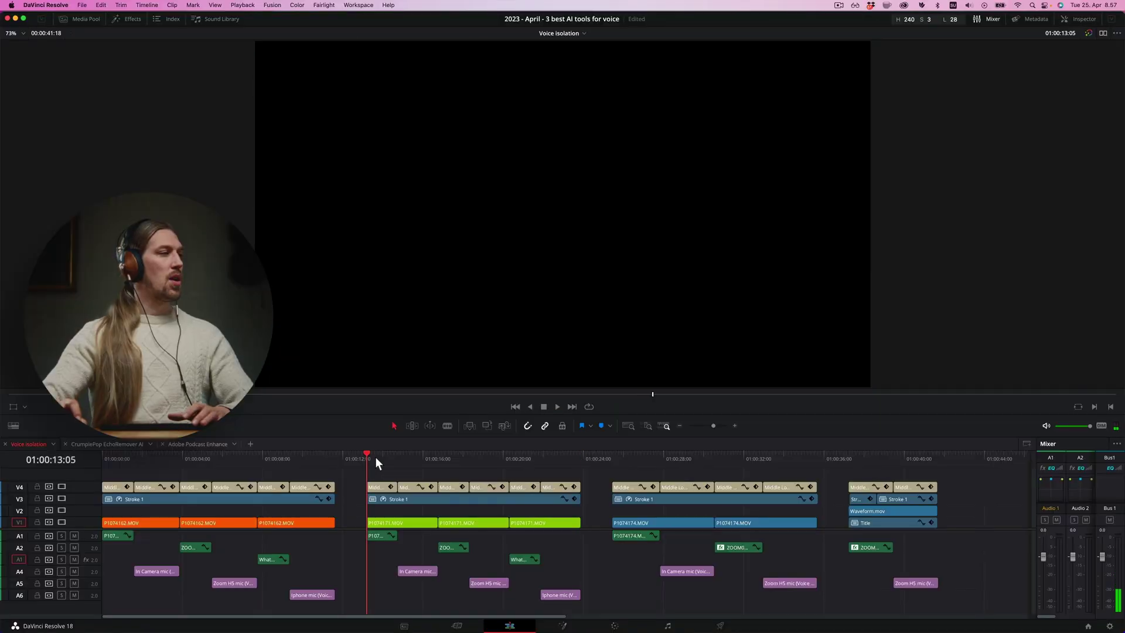
Step: Play the outdoor clip's In Camera mic, Zoom H5 and Iphone Voice isolation sections, then jump to the sofa clip
key("space")
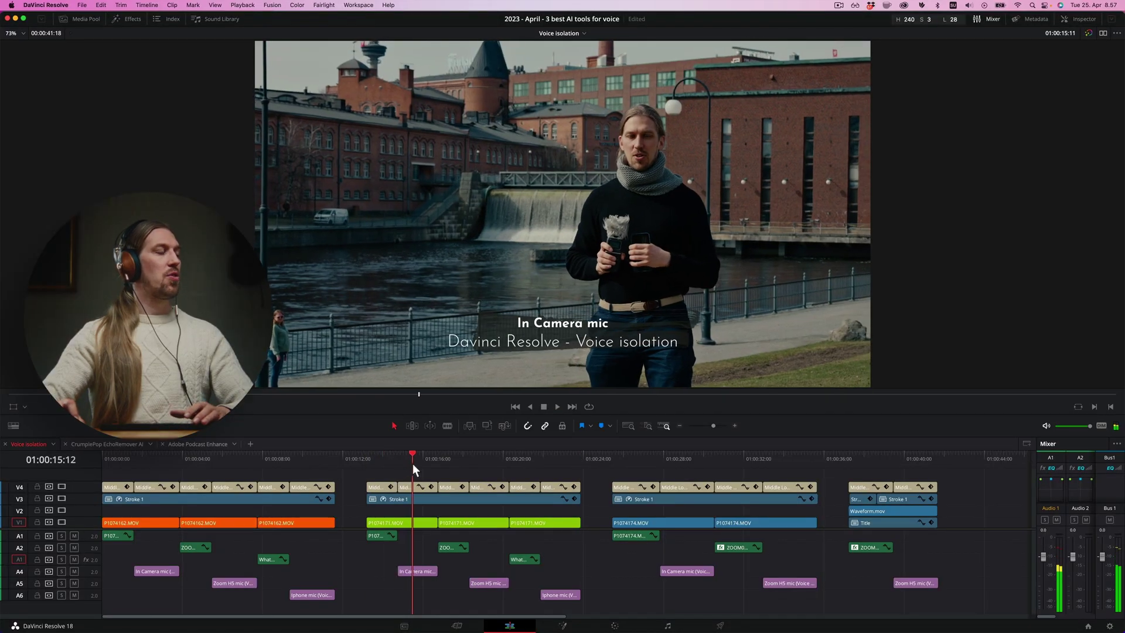
left_click_drag(407, 461, 409, 461)
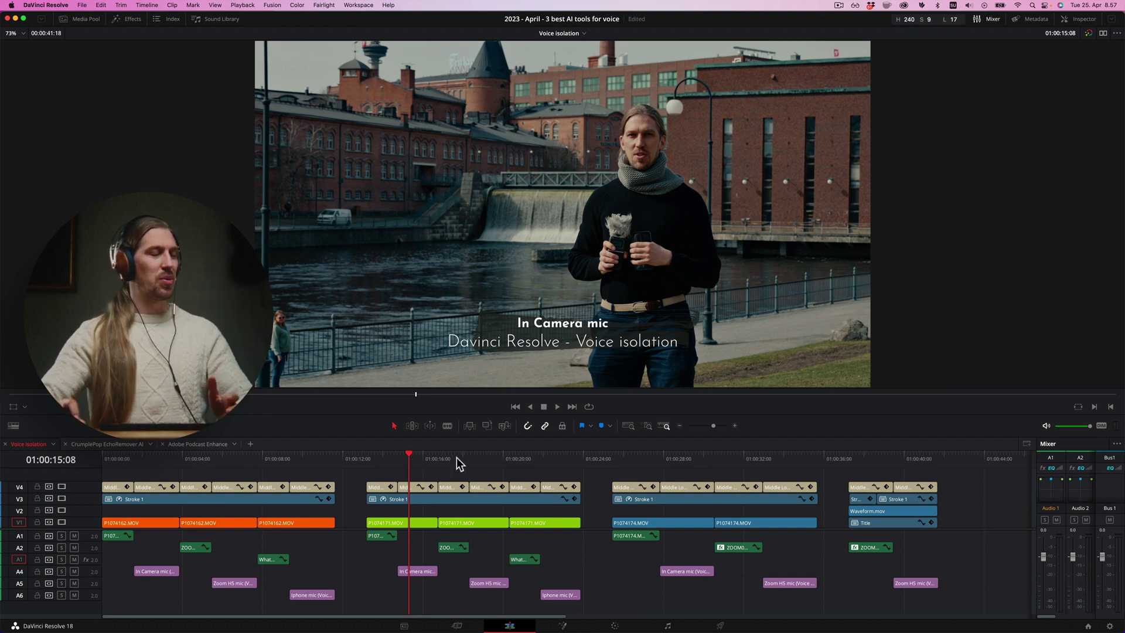
left_click_drag(449, 460, 475, 460)
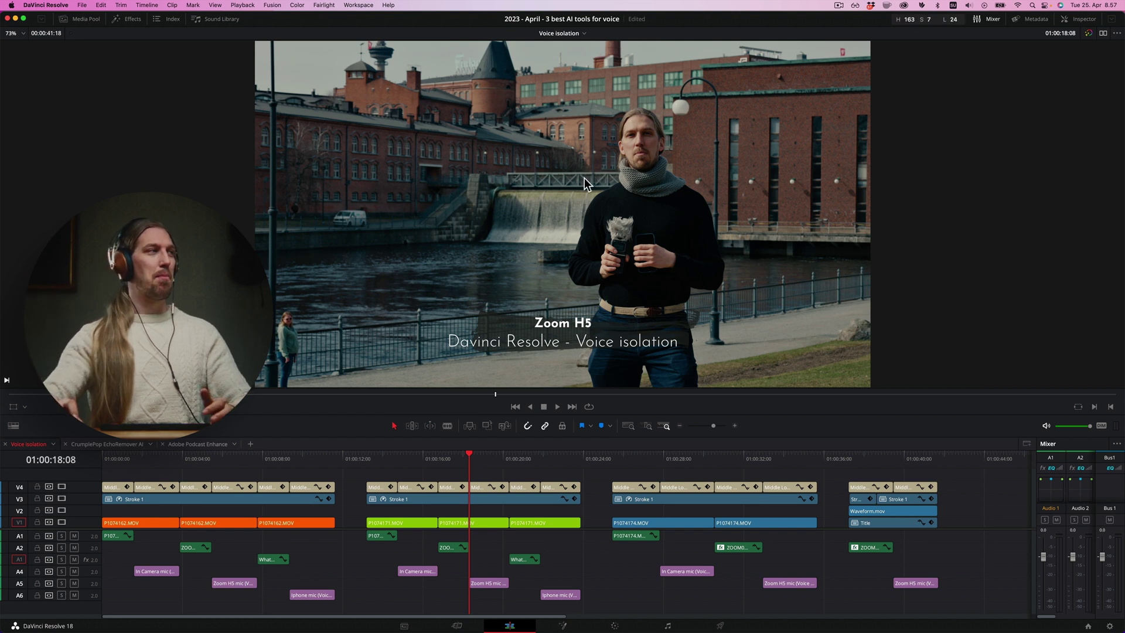
left_click_drag(517, 459, 554, 465)
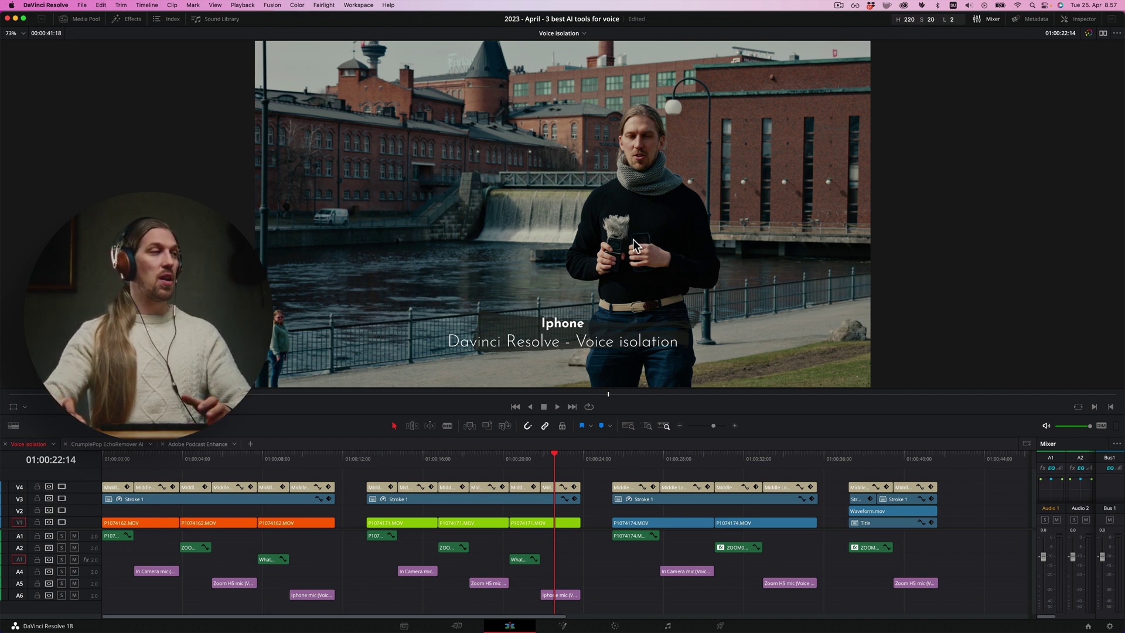
left_click(611, 457)
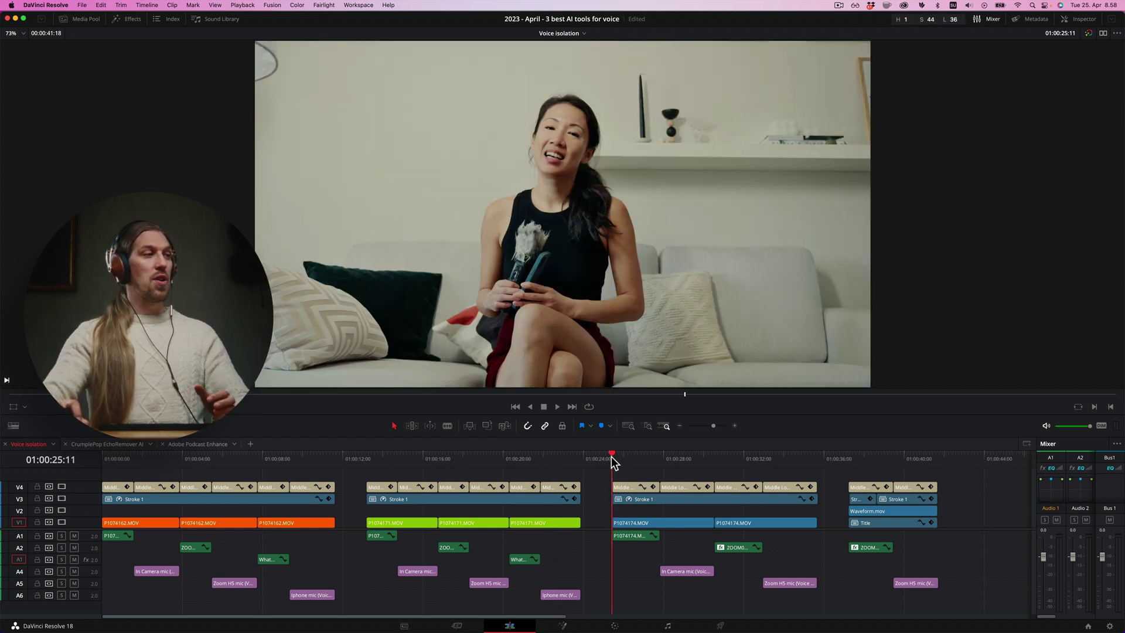
Step: Return to the sofa clip's start and replay its In Camera mic sample
left_click(490, 458)
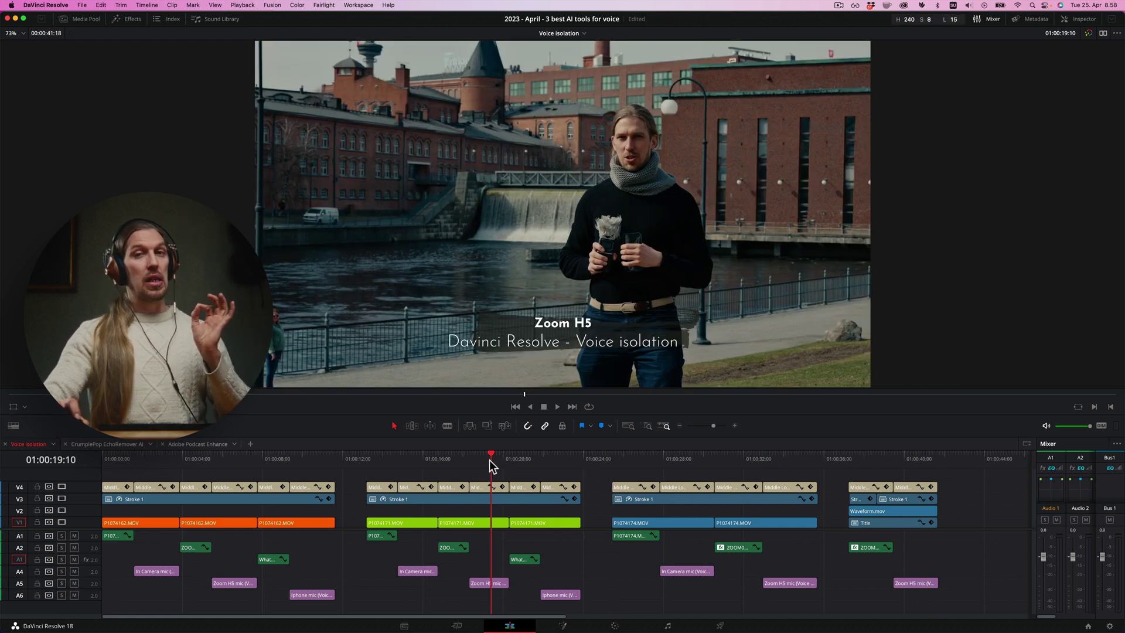
left_click(608, 458)
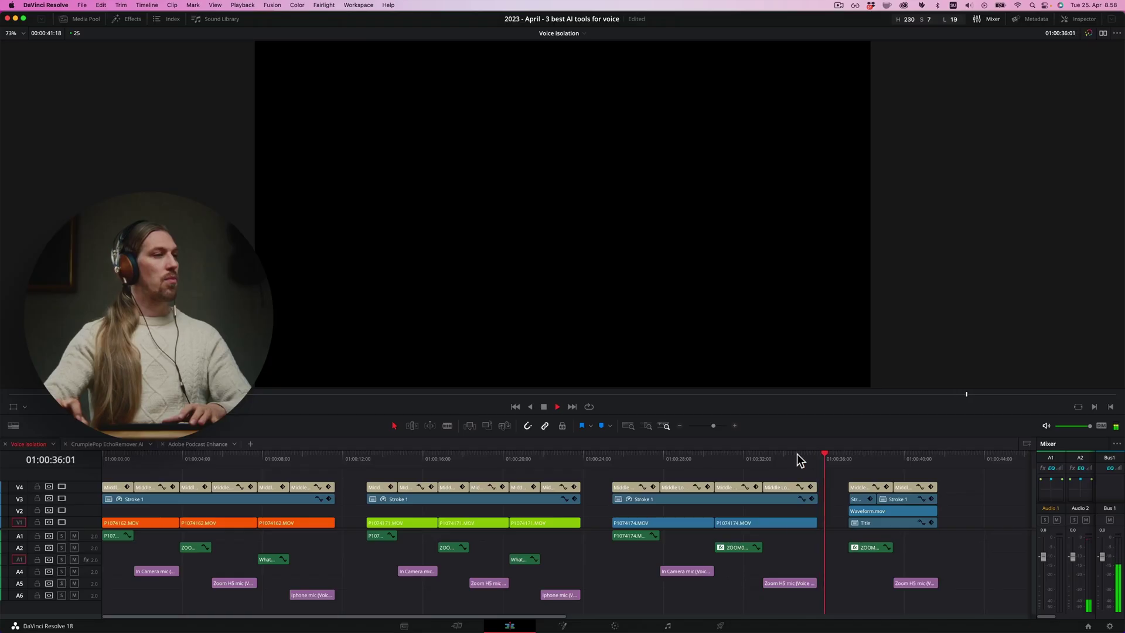
left_click(796, 456)
left_click(652, 460)
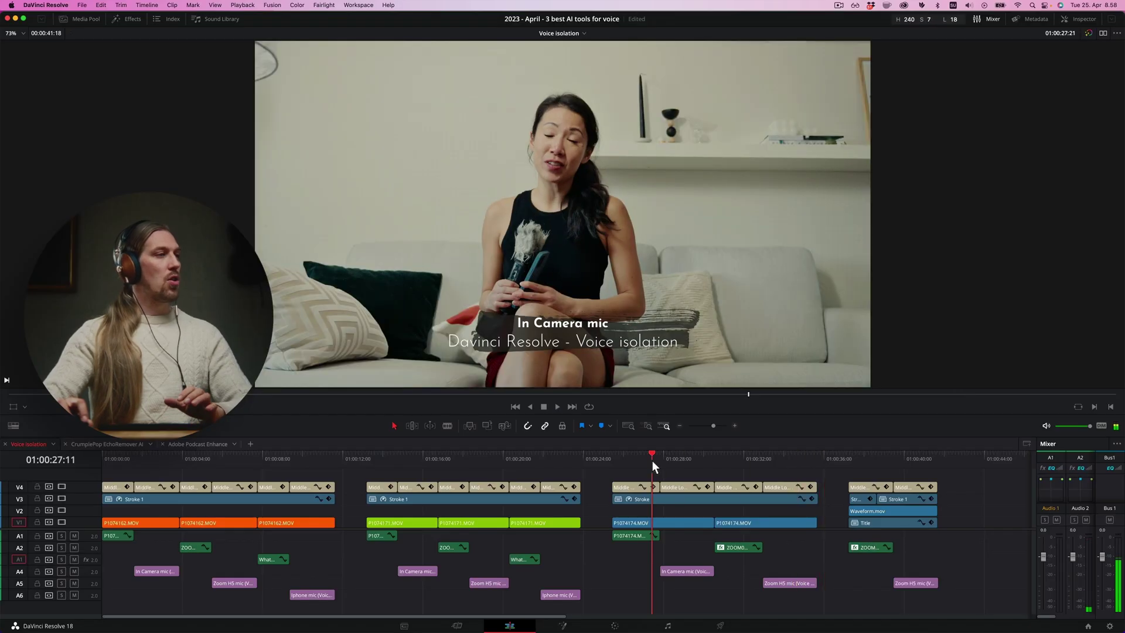
left_click(675, 462)
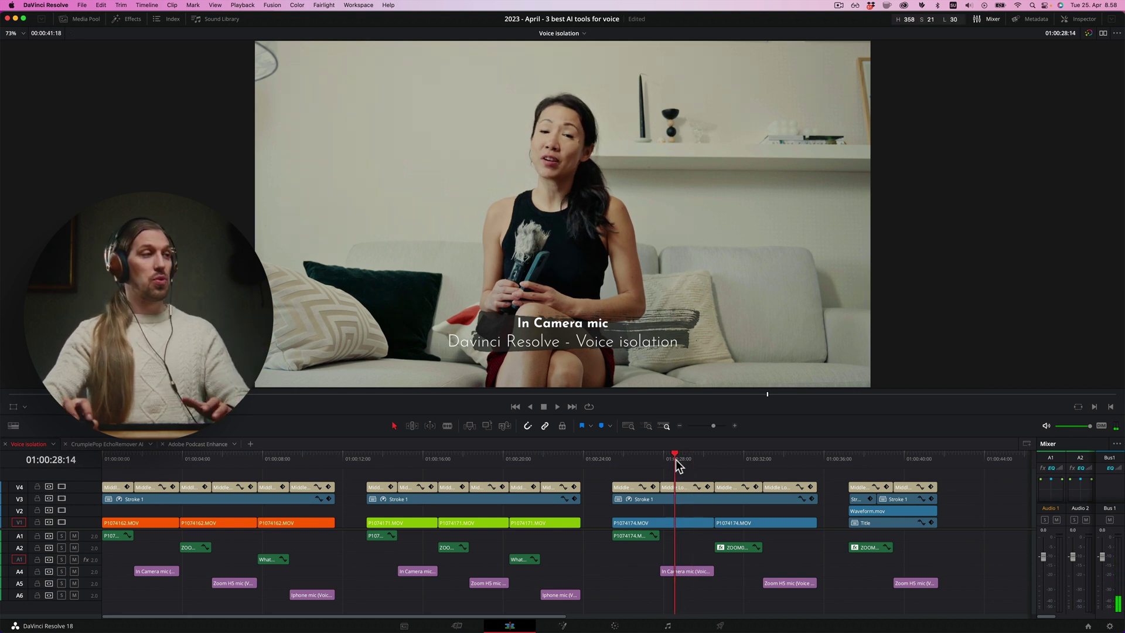
Step: Hear the sofa clip's Zoom H5 Voice isolation sample, then jump to the waveform comparison clip
left_click(735, 455)
left_click(792, 457)
left_click_drag(792, 455, 774, 458)
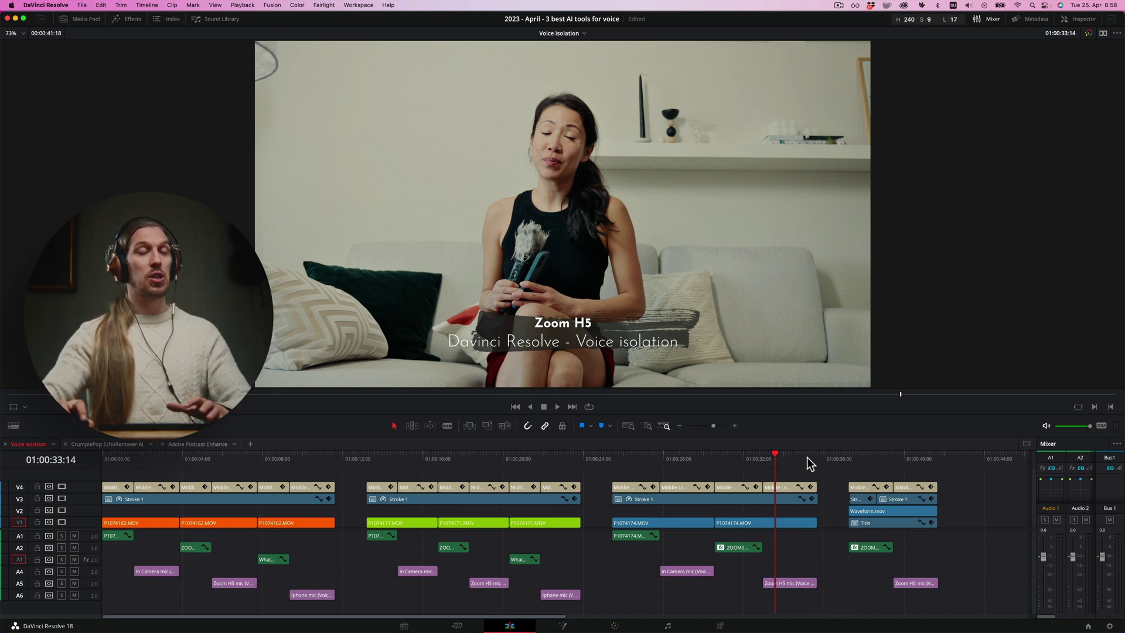
left_click(848, 456)
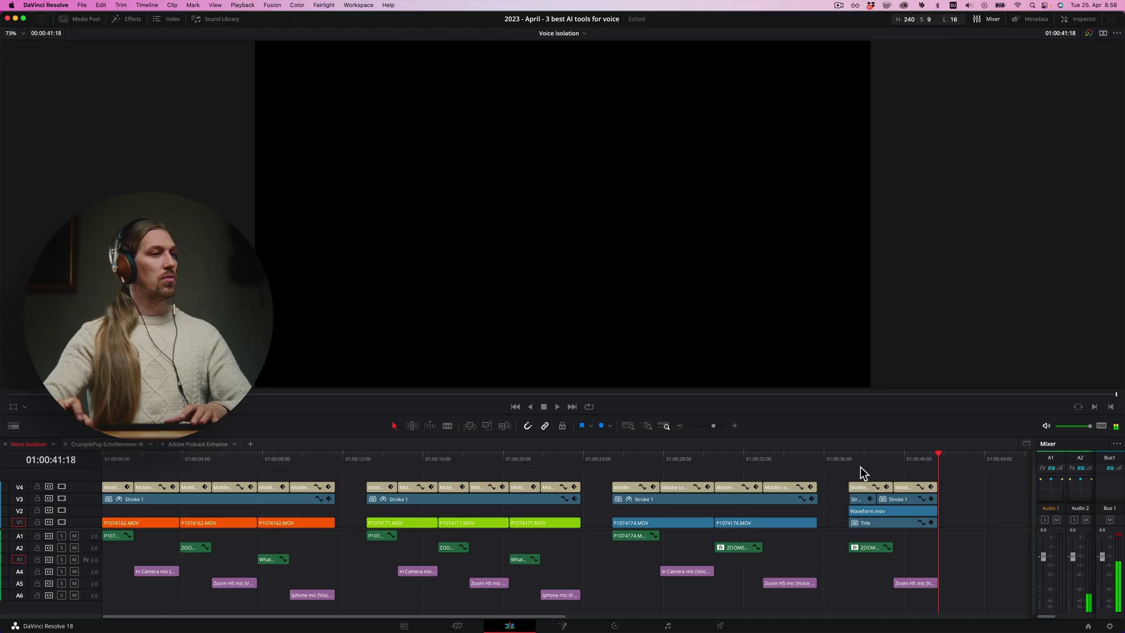
Step: Play the Zoom H5 waveform clip's Original Audio versus Voice isolation through to the timeline end
left_click(852, 453)
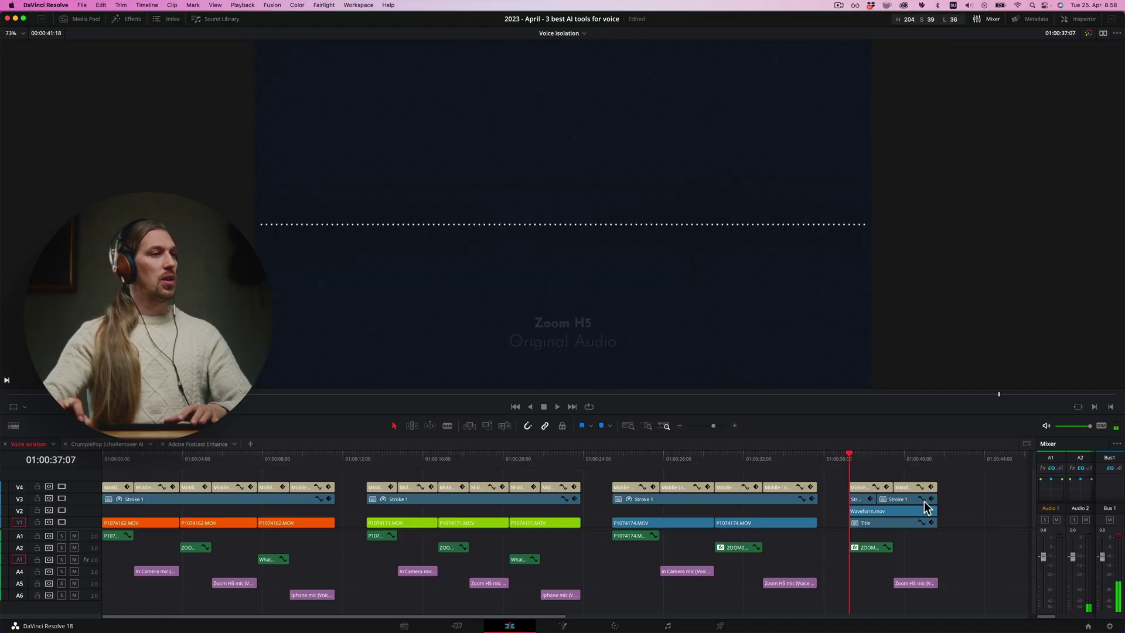
left_click_drag(860, 451, 903, 459)
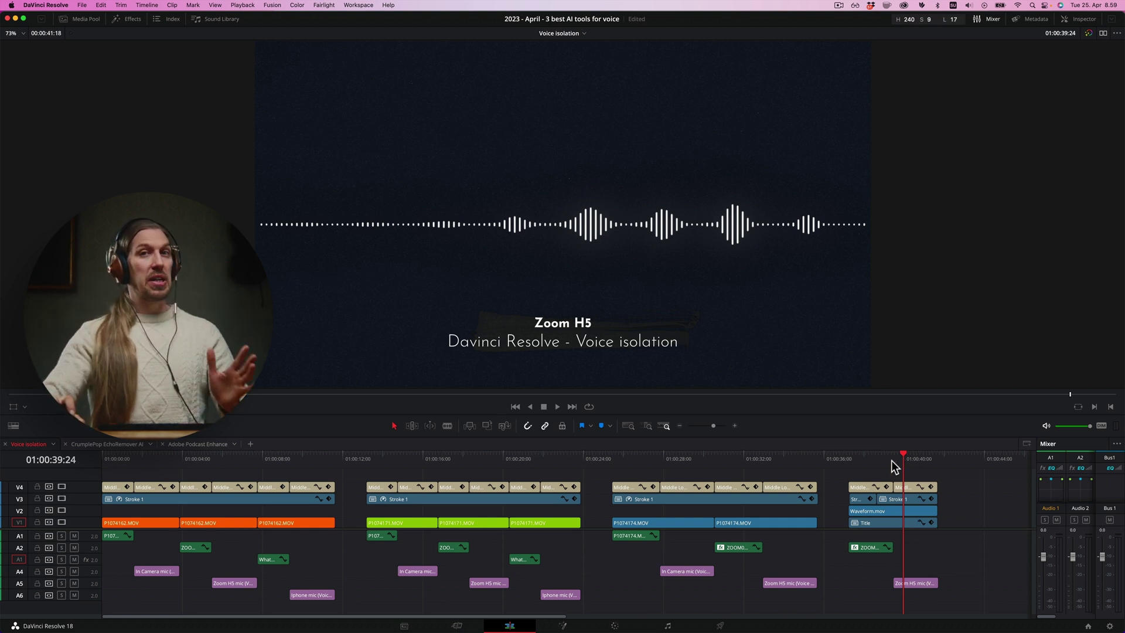
left_click(938, 458)
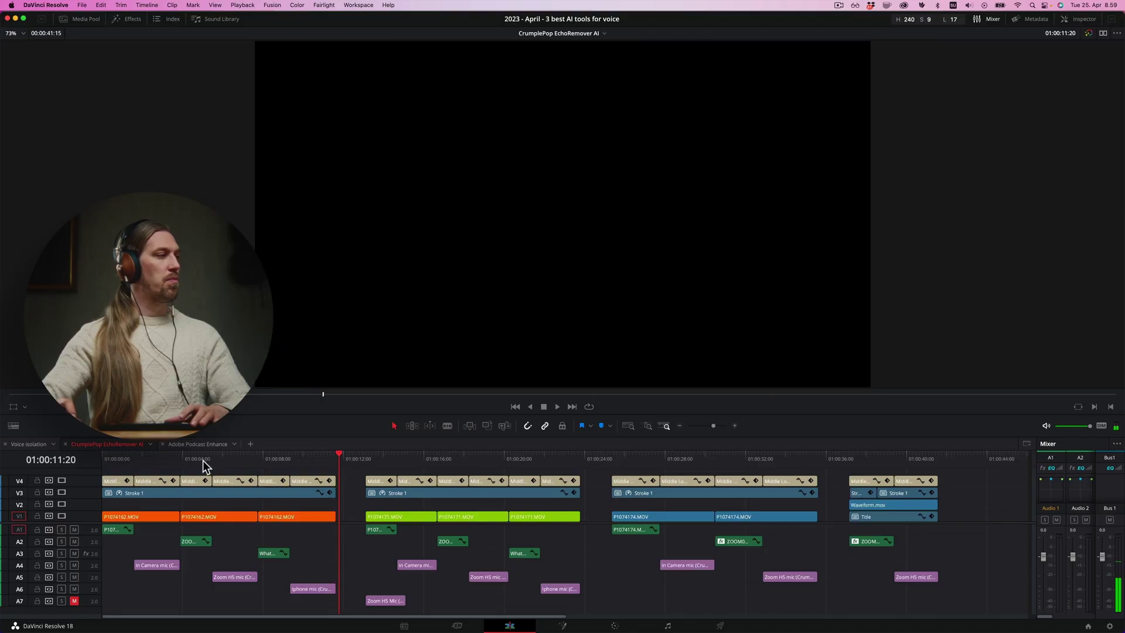
Step: Compare the table clip's Zoom H5 original and EchoRemover AI versions and its Iphone original, then jump to the riverside clip
left_click_drag(203, 459, 153, 460)
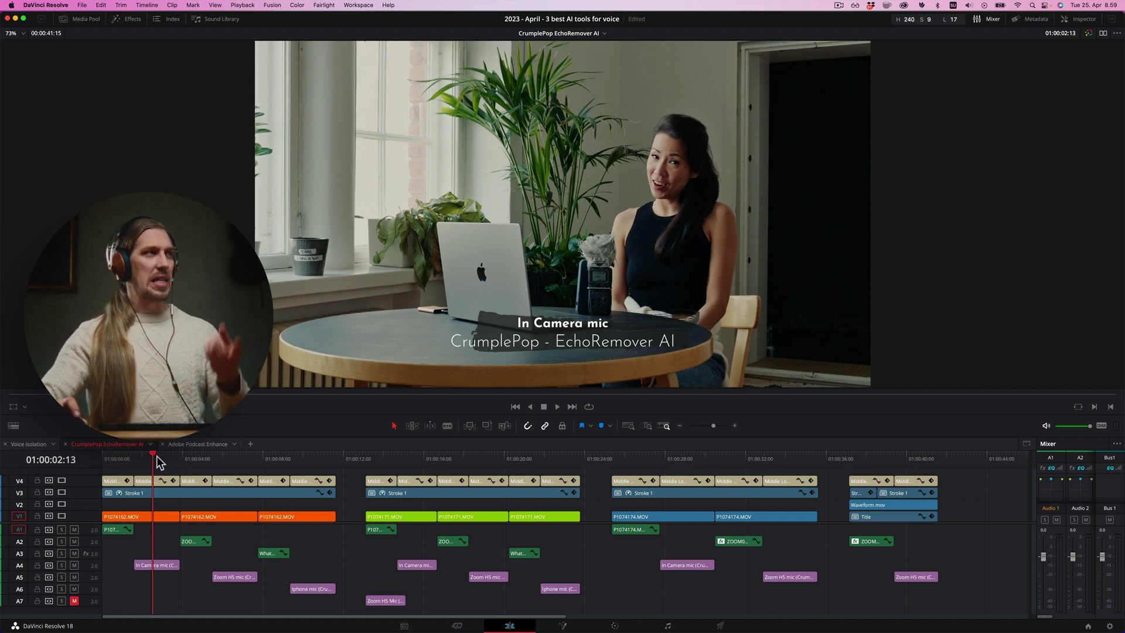
left_click(199, 460)
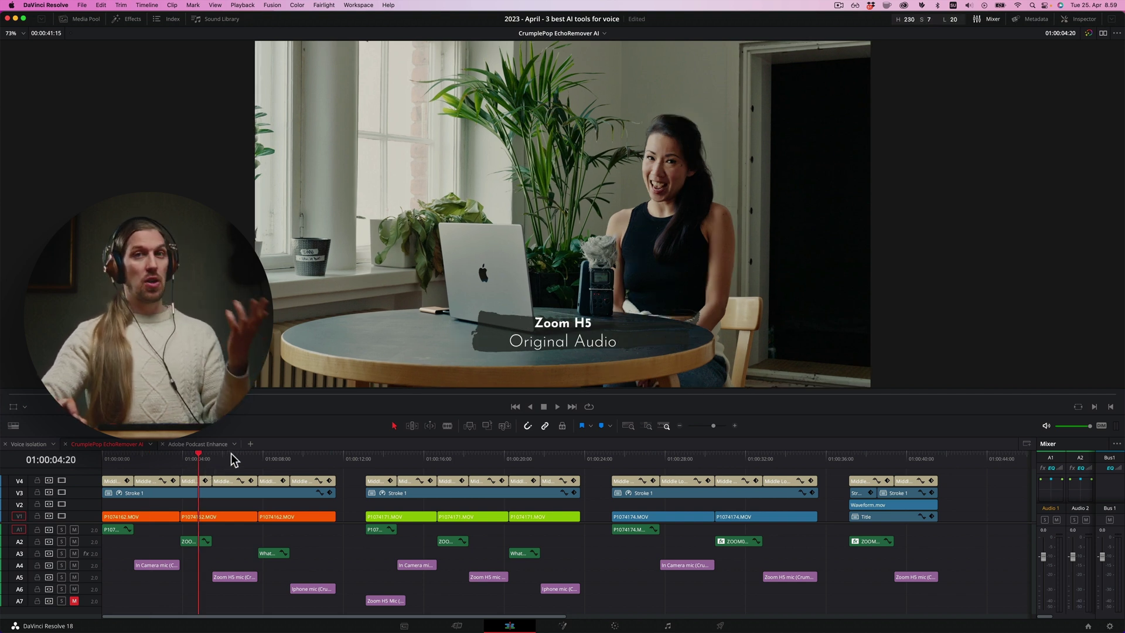
left_click(225, 459)
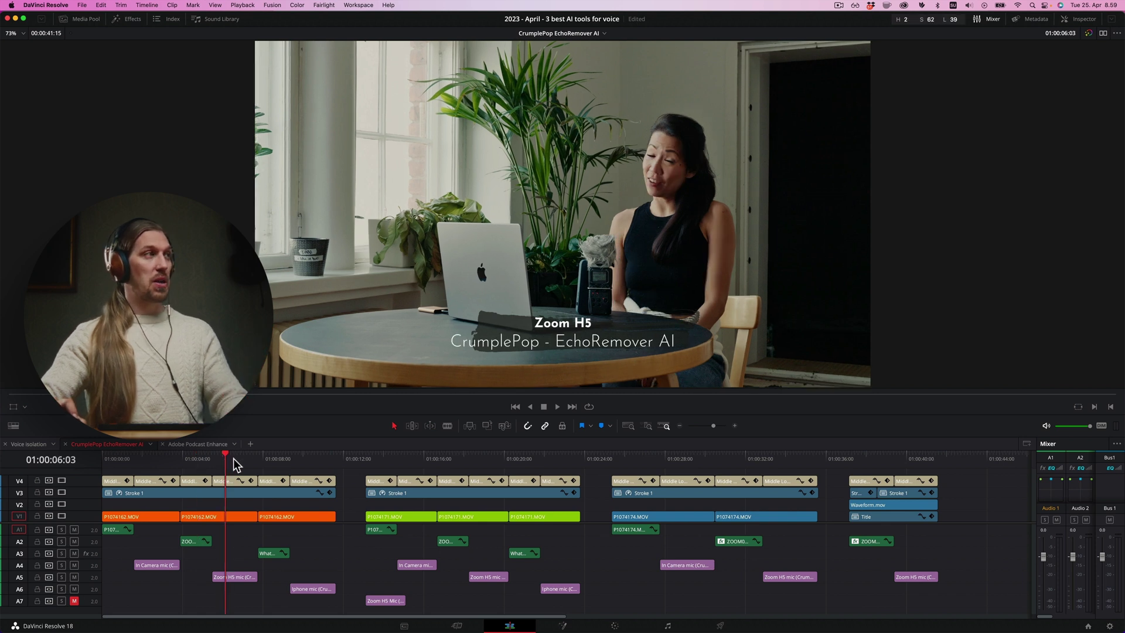
left_click(276, 459)
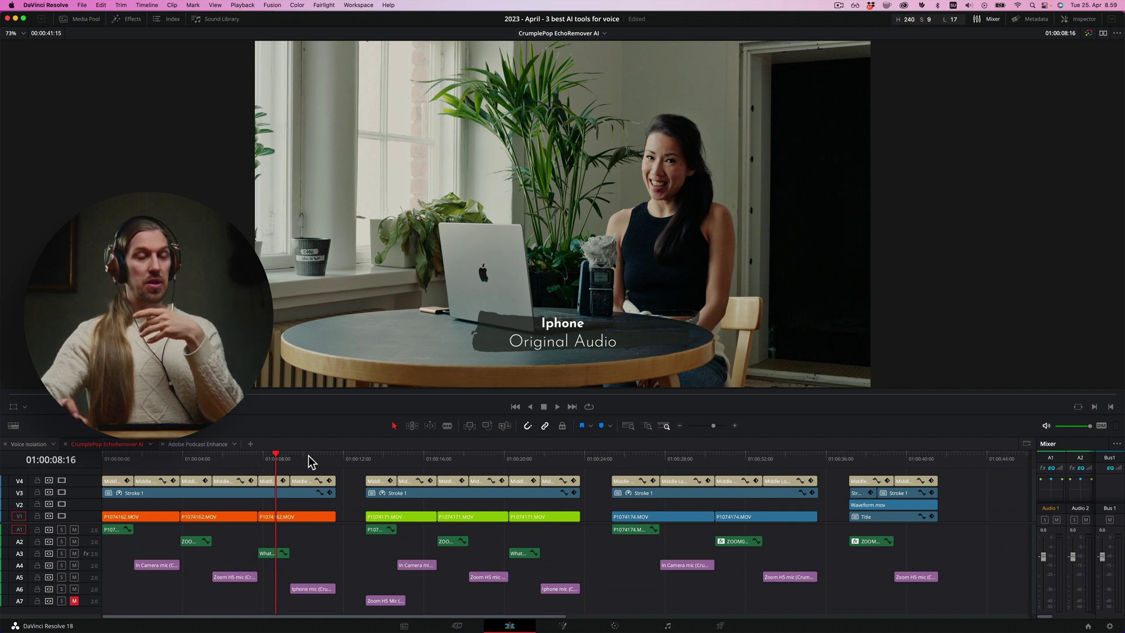
left_click(366, 459)
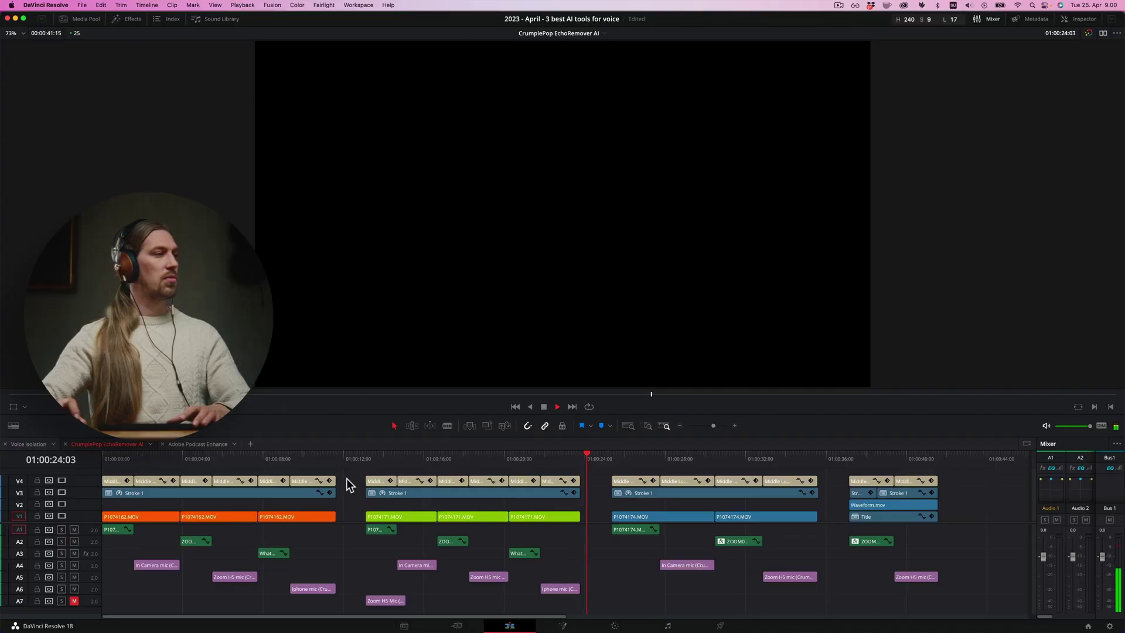
Step: Scrub through the riverside clip's In Camera, Zoom H5 and Iphone EchoRemover AI samples, ending at 01:00:22:14
left_click_drag(367, 458, 412, 457)
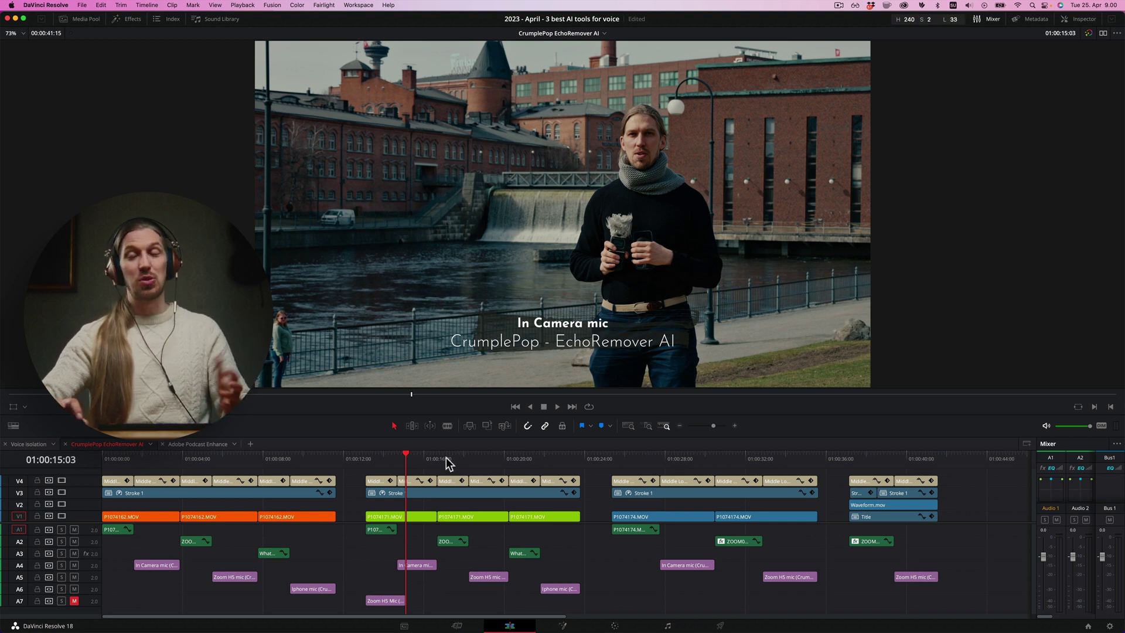
left_click_drag(448, 460, 485, 463)
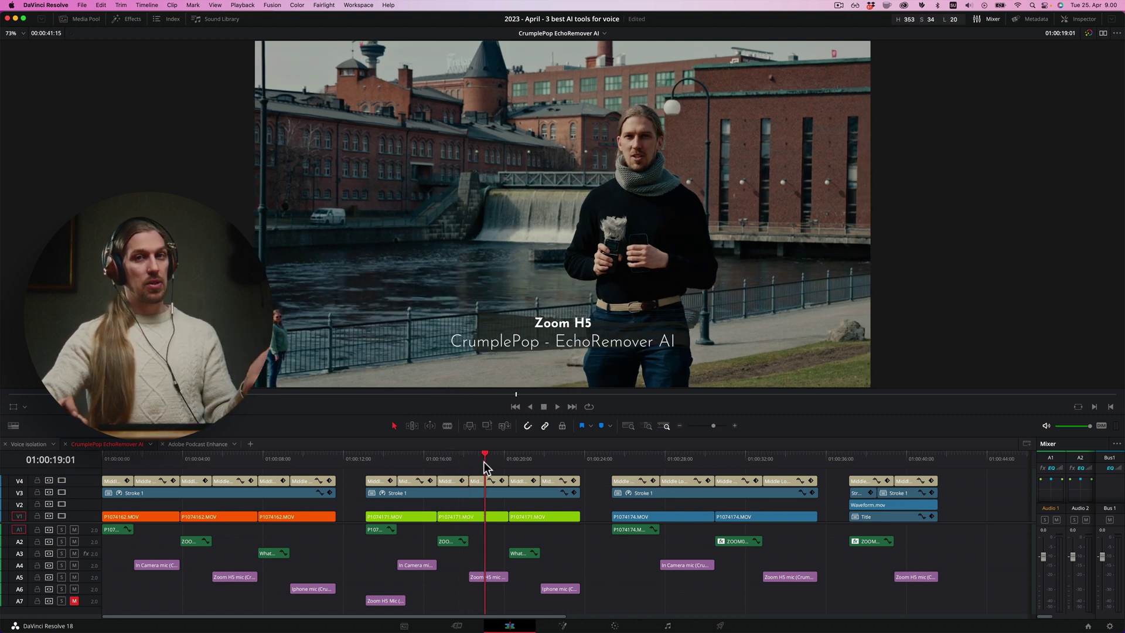
left_click_drag(483, 464, 474, 457)
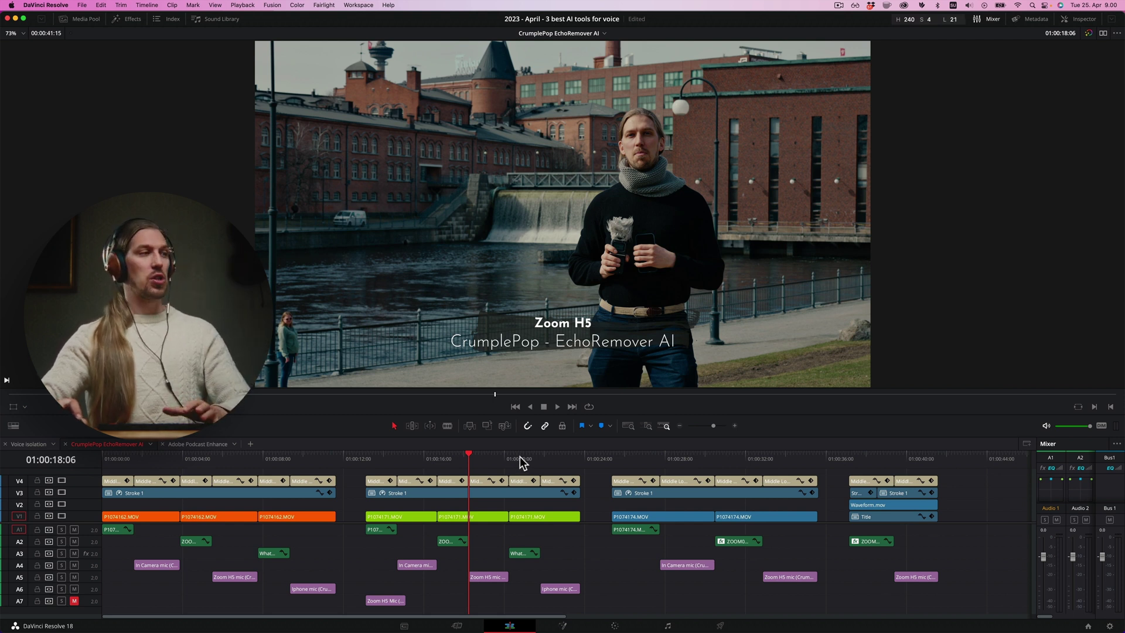
left_click_drag(518, 457, 557, 458)
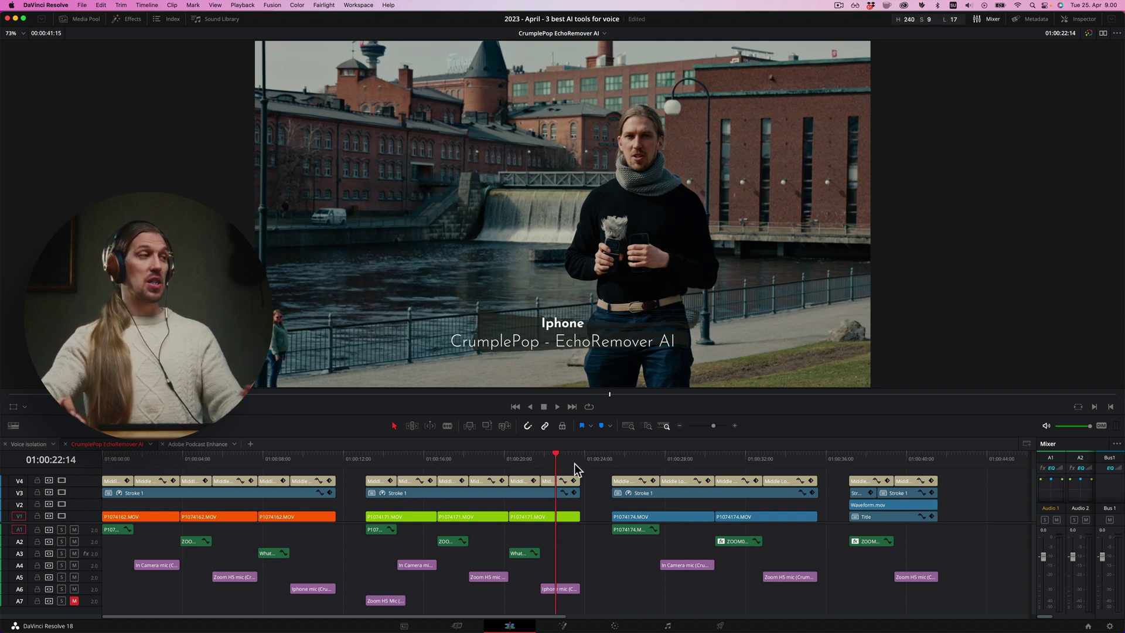